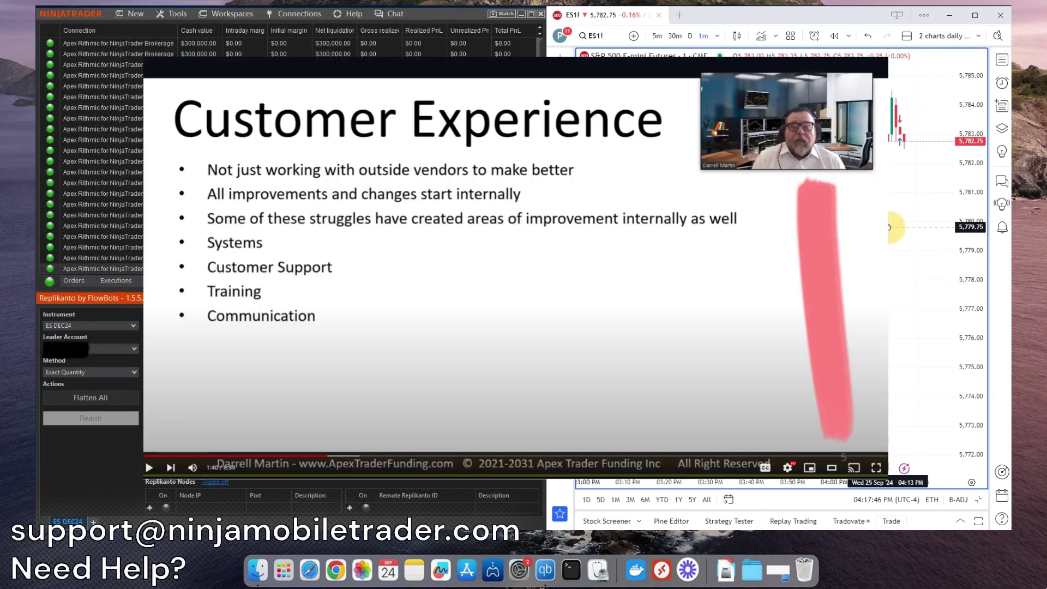
# Buy one ES contract at market with take profit and stop loss enabled, filling near 5,783
pyautogui.rightClick(916, 201)
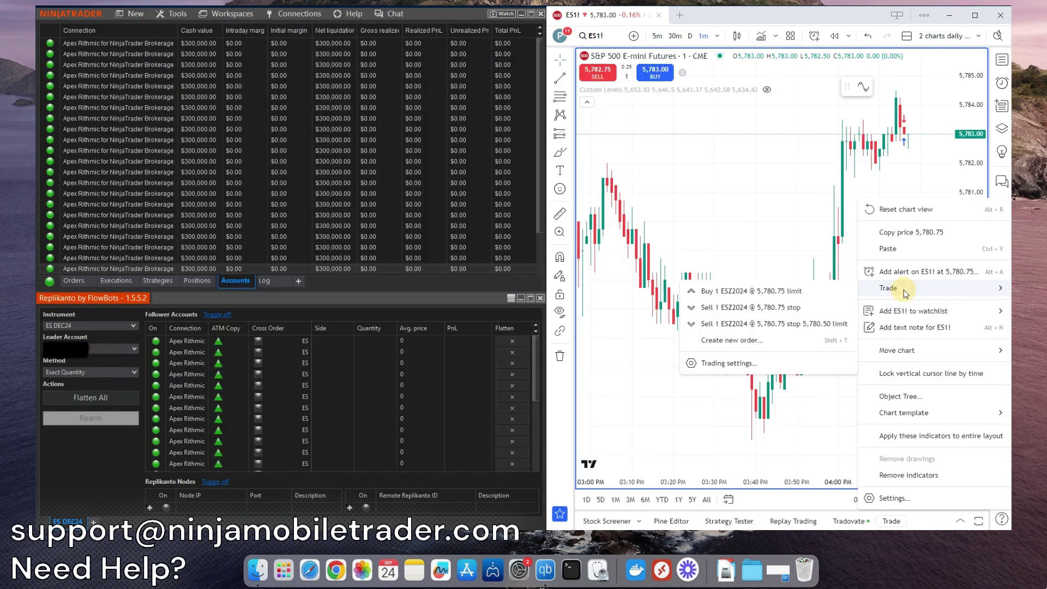
pyautogui.click(730, 339)
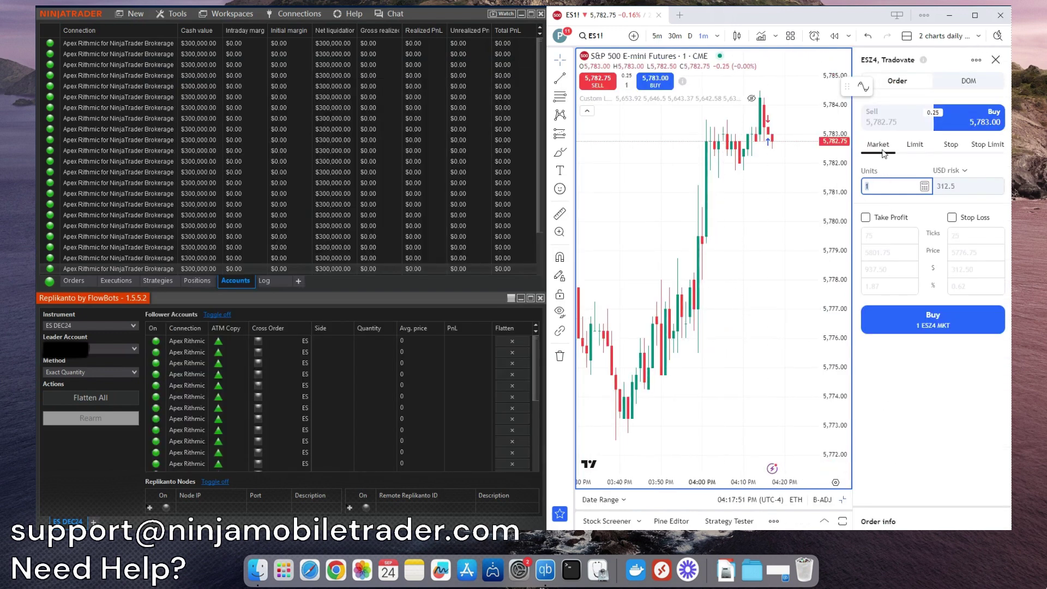
pyautogui.click(866, 217)
pyautogui.click(950, 216)
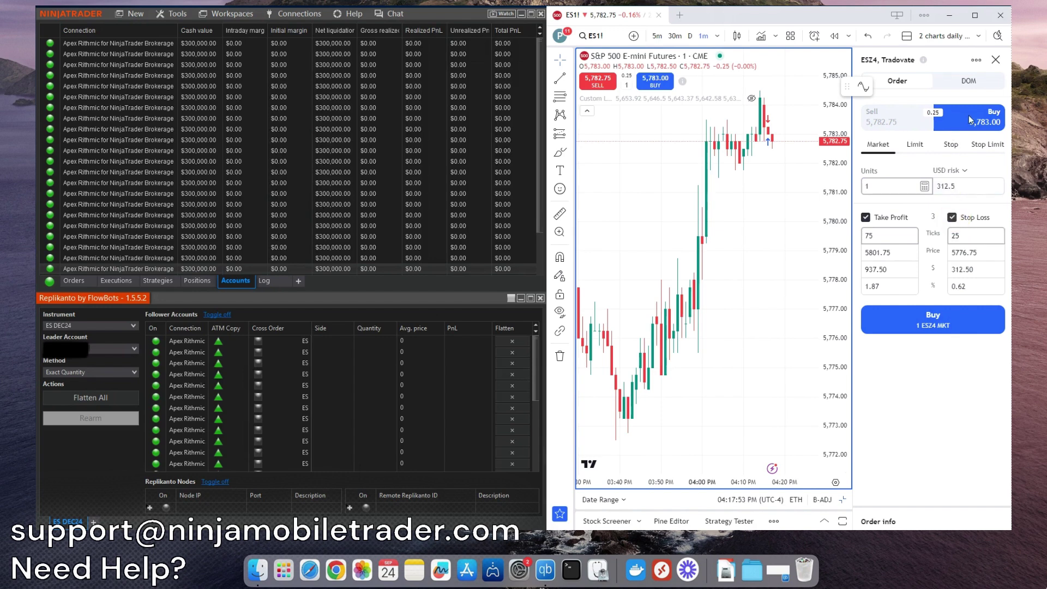
pyautogui.click(919, 323)
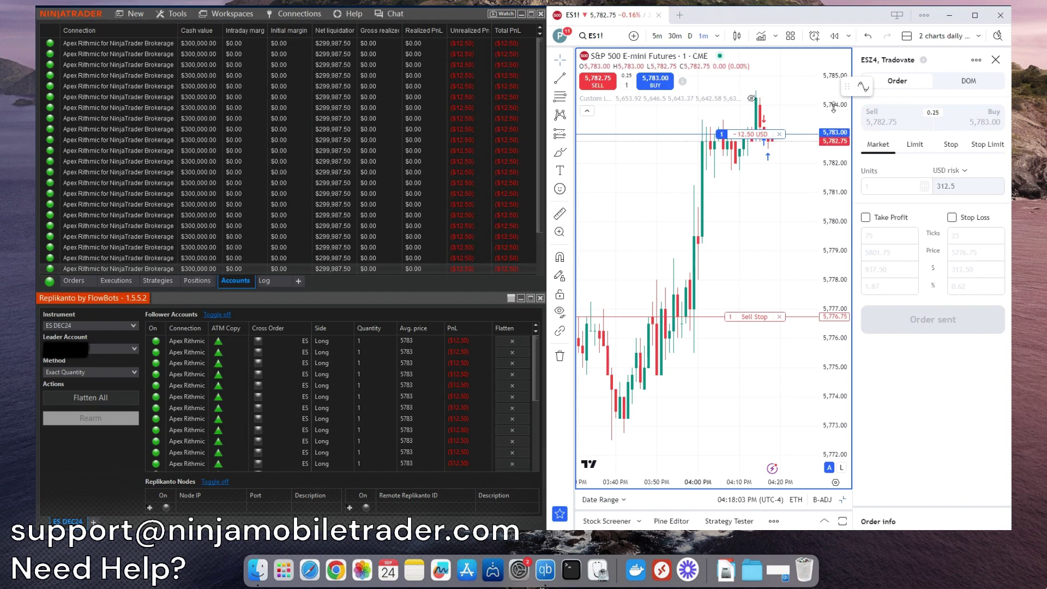
# Drag the price axis to widen the visible price range while the bracketed trade runs
pyautogui.moveTo(832, 107); pyautogui.dragTo(845, 319)
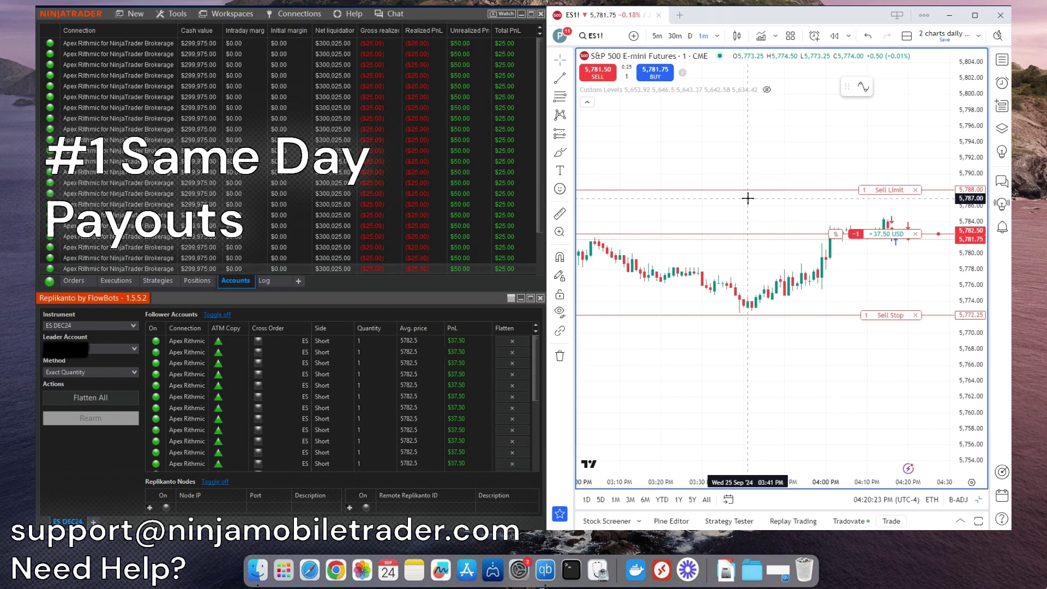
# Close the open ES position from its chart line, leaving every Apex account flat at $12.50
pyautogui.click(919, 236)
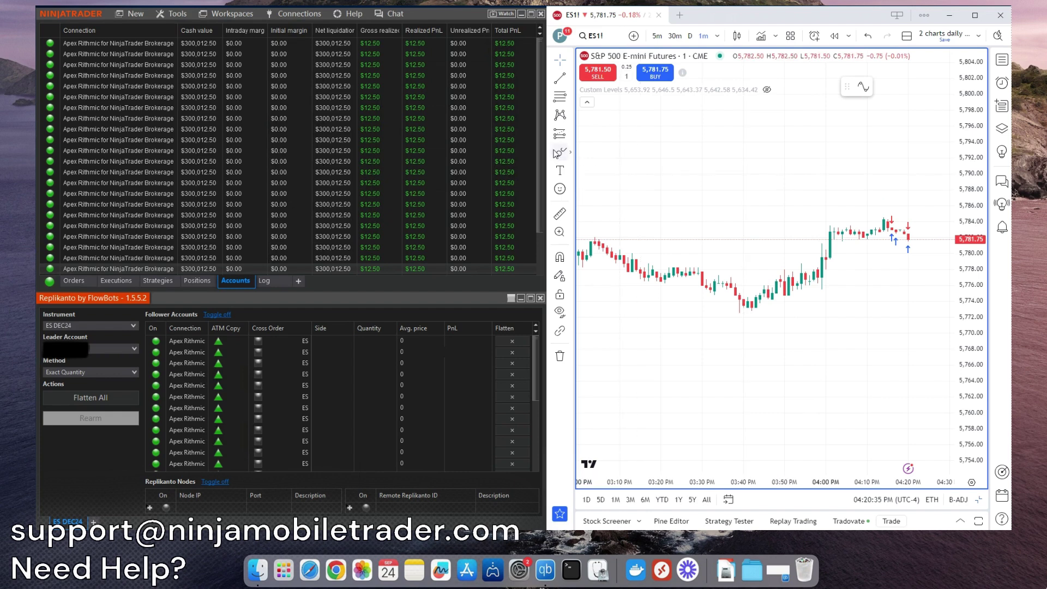
pyautogui.click(519, 56)
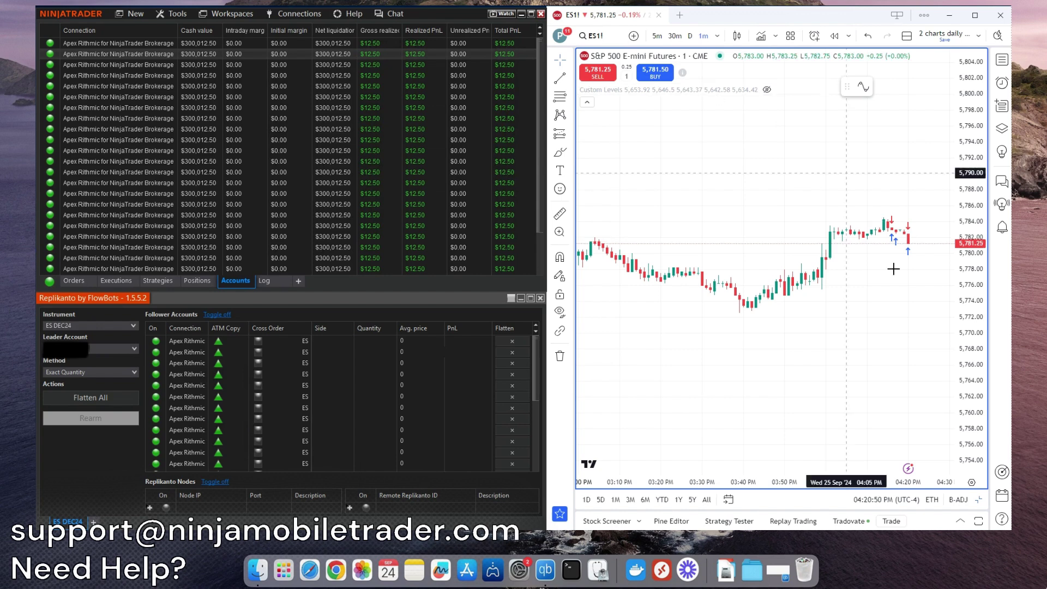
pyautogui.click(903, 335)
# Start a new ES24 order ticket from the chart menu and set it to sell one contract at market
pyautogui.rightClick(902, 333)
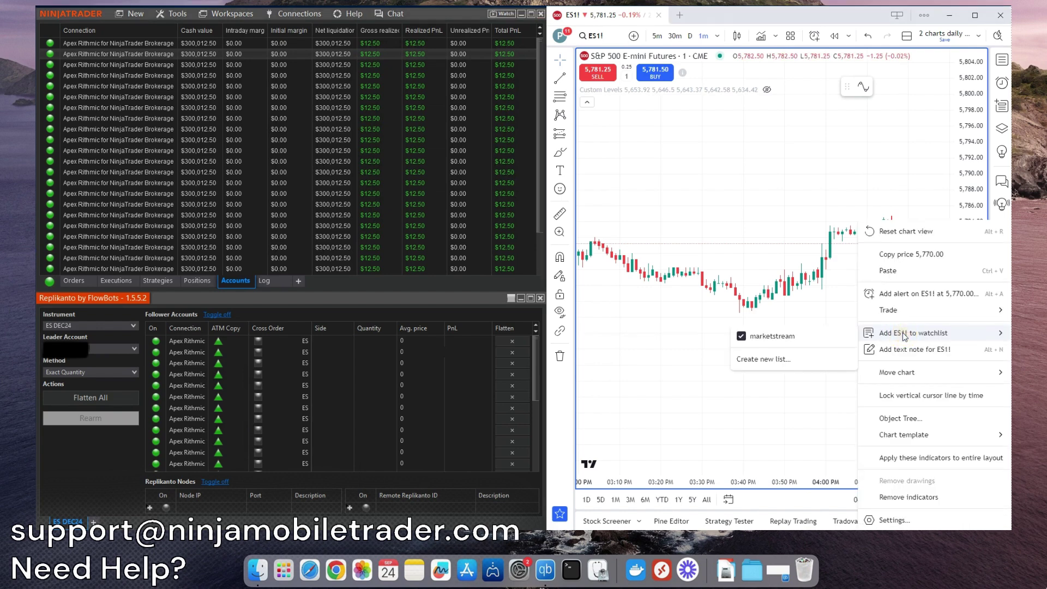
pyautogui.moveTo(888, 310)
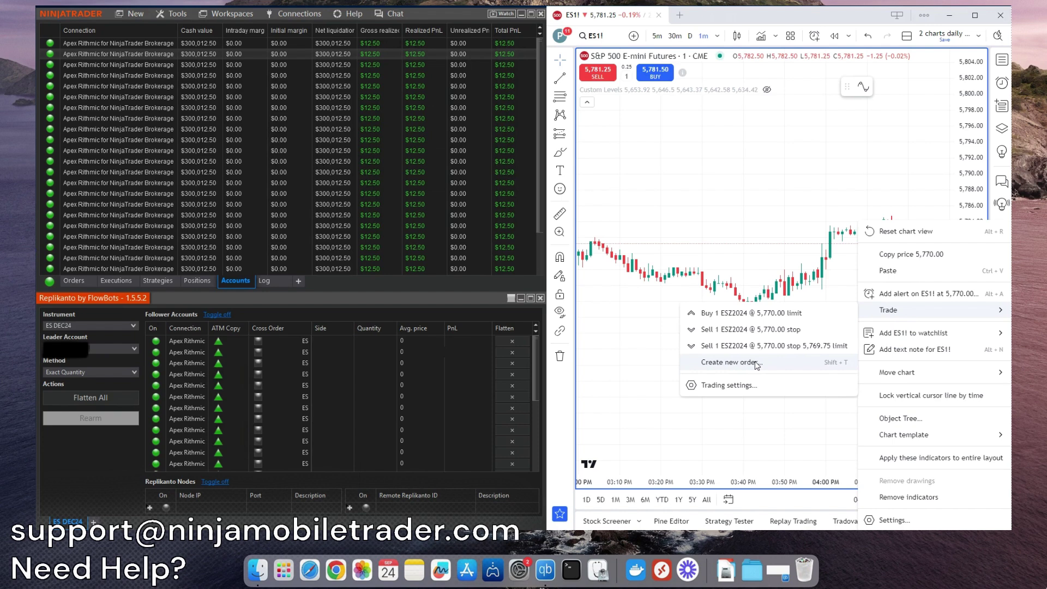
pyautogui.click(754, 362)
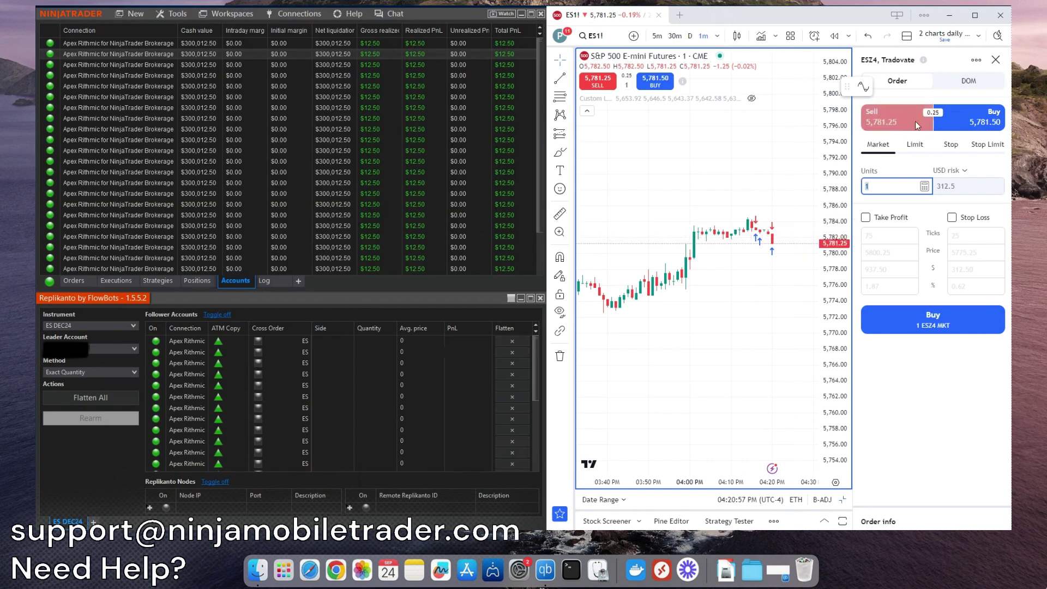
pyautogui.click(881, 124)
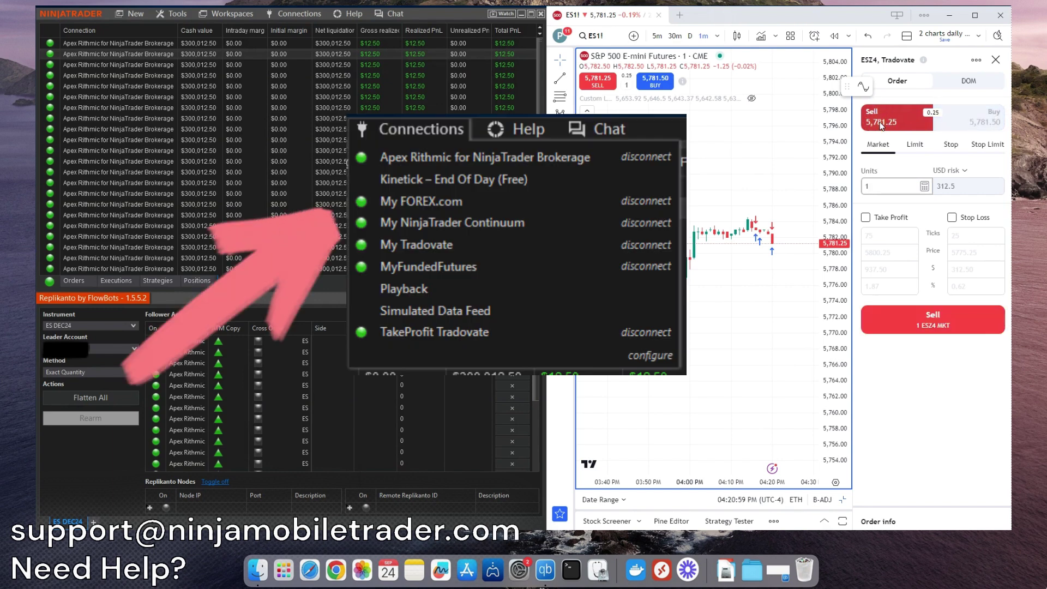
# Add a 75-tick take profit at 5,762.50 to the sell ticket, leaving stop loss off
pyautogui.click(868, 219)
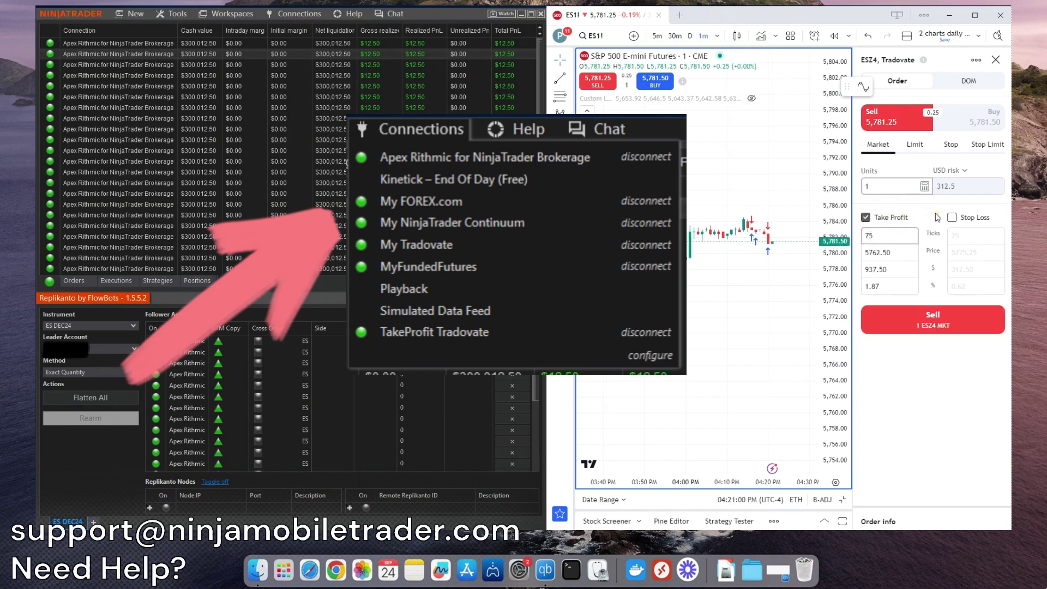